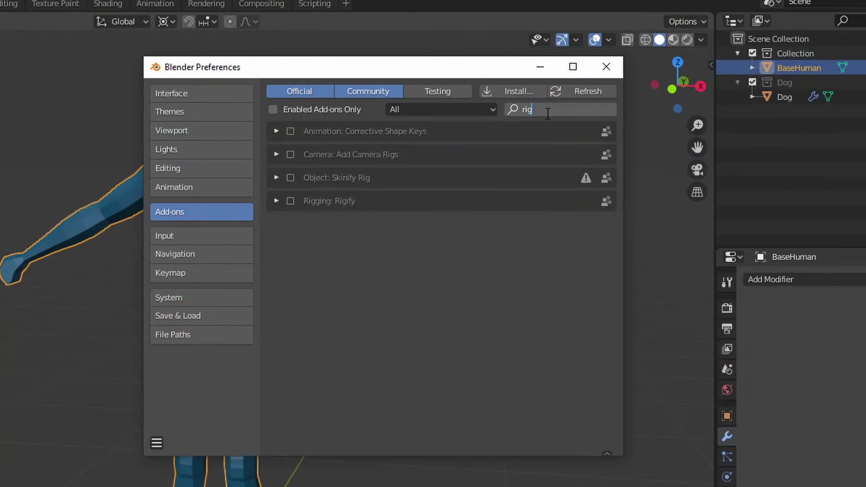
Step: Enable the Rigging: Rigify add-on and expand its details in the add-on preferences
click(275, 131)
click(290, 131)
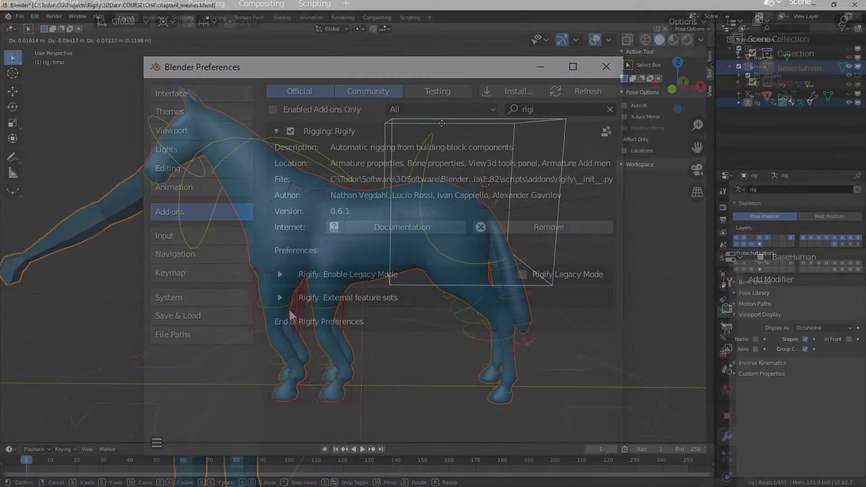
Step: Reposition the horse rig's torso control and rotate the tail master control to swing the tail upward
key(g)
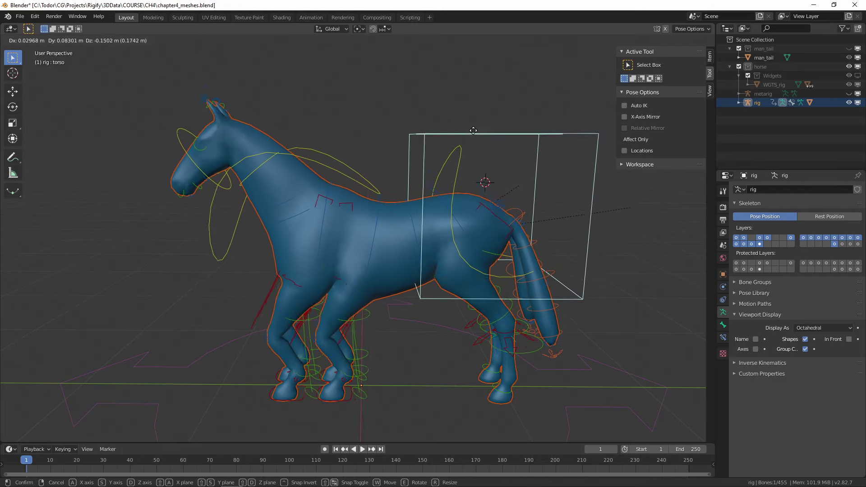
key(Escape)
click(535, 332)
key(r)
key(g)
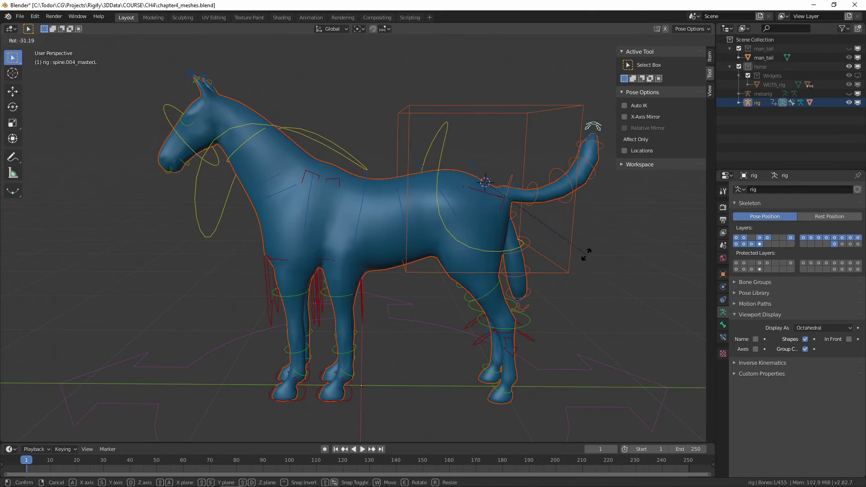
click(581, 253)
middle_drag(582, 252, 406, 336)
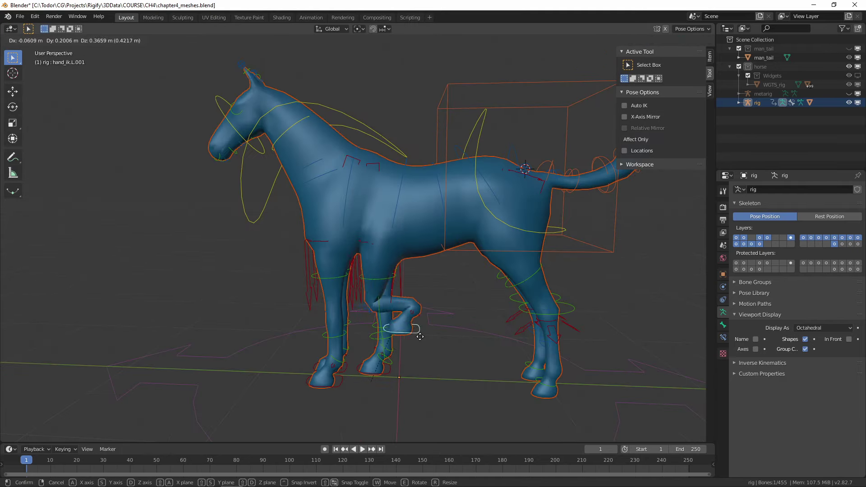
Step: Lift two of the horse's front hooves, bending one leg backward and bringing the other forward
click(397, 332)
key(g)
click(409, 348)
click(340, 382)
middle_drag(348, 383, 561, 367)
key(g)
click(329, 353)
Step: Try rotating the heel control of the horse's left rear foot, and undo it
click(578, 323)
key(g)
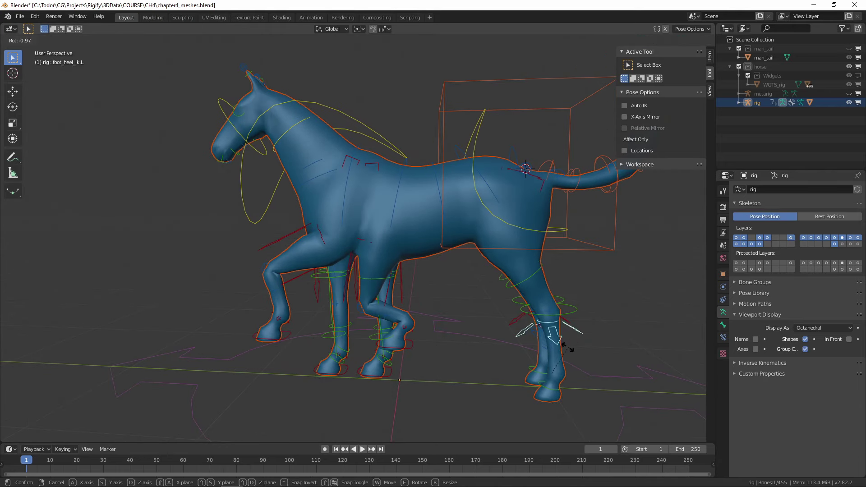
click(536, 207)
key(ctrl+z)
Step: Lower the horse's torso control along the Z axis so the legs bend
click(520, 84)
key(g)
key(z)
click(521, 136)
key(ctrl+z)
key(ctrl+z)
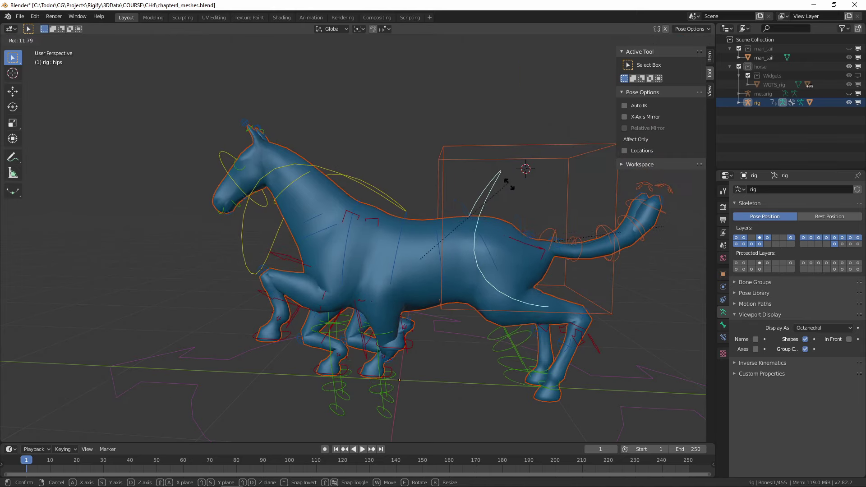
Step: Rotate the horse's hips control and tilt its chest control so the front body rears up
key(ctrl+z)
key(ctrl+z)
key(ctrl+z)
key(ctrl+z)
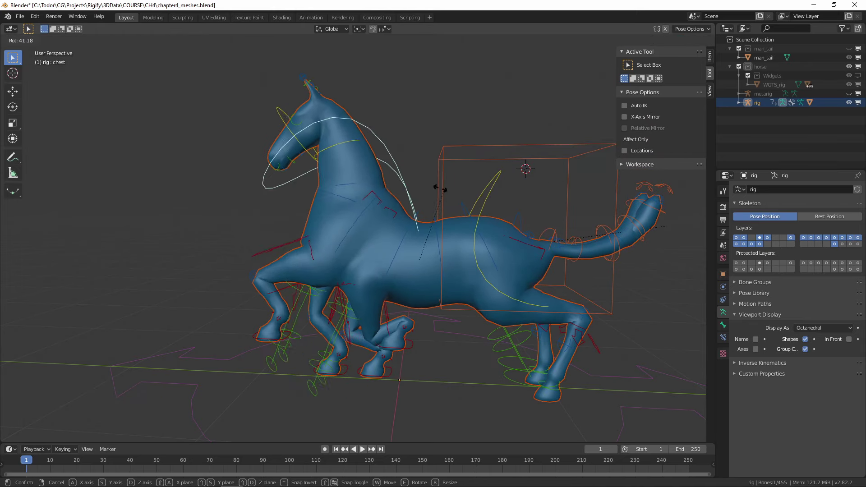
Step: Move the backward-bent left front hoof of the horse forward with its IK hand control
click(411, 346)
key(g)
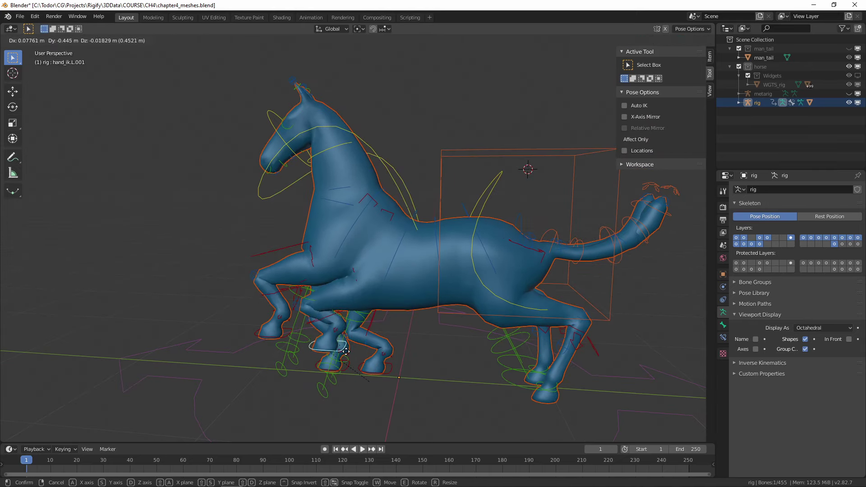
click(406, 347)
middle_drag(406, 347, 386, 333)
key(g)
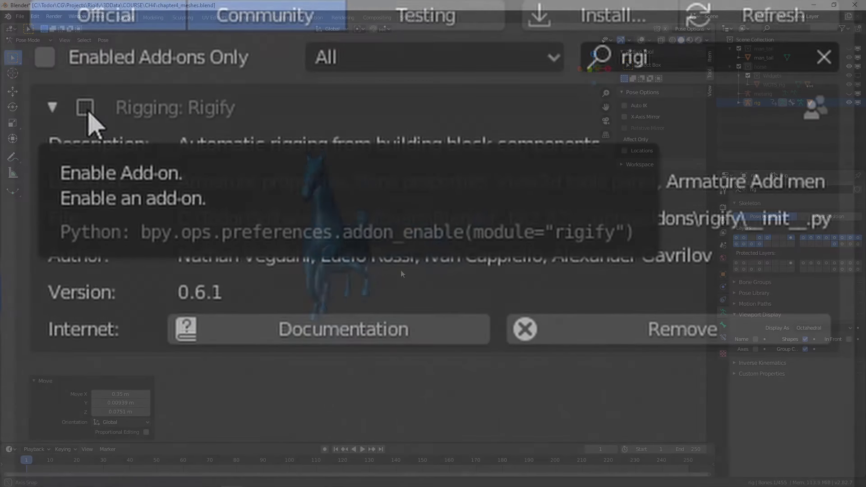
Step: Enable the Rigify add-on and add a Basic Human (Meta-Rig) armature to the BaseHuman scene
click(86, 109)
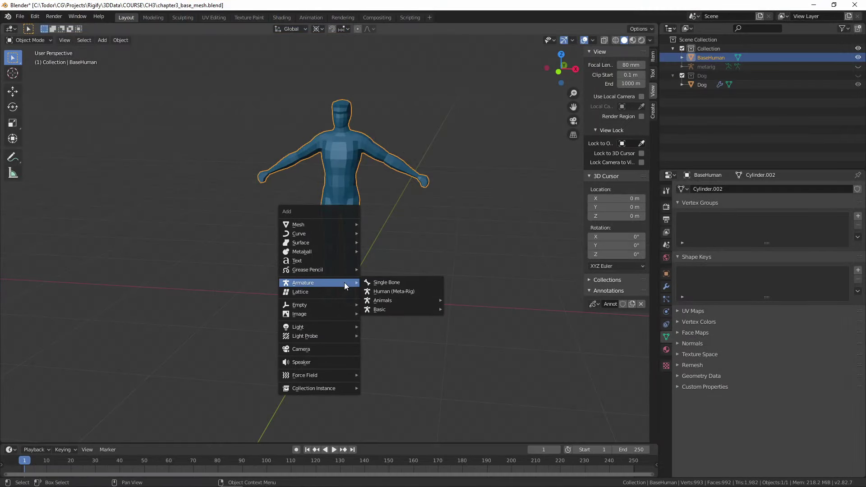
mouse_move(420, 311)
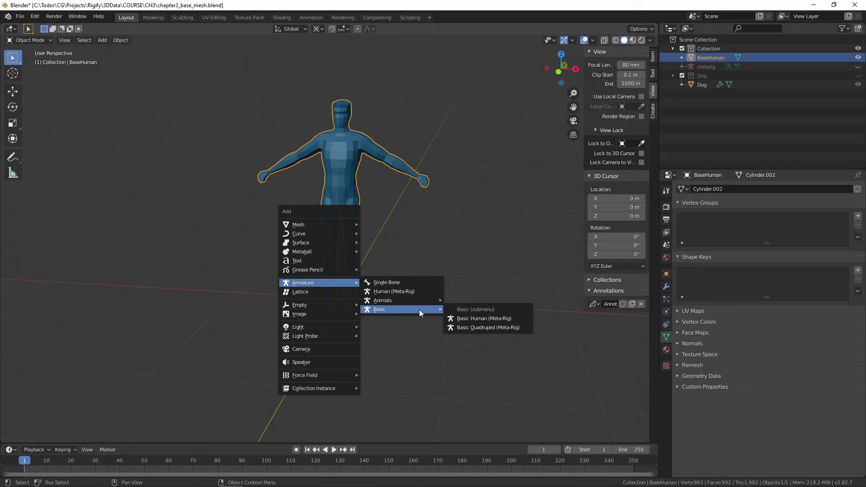
click(504, 319)
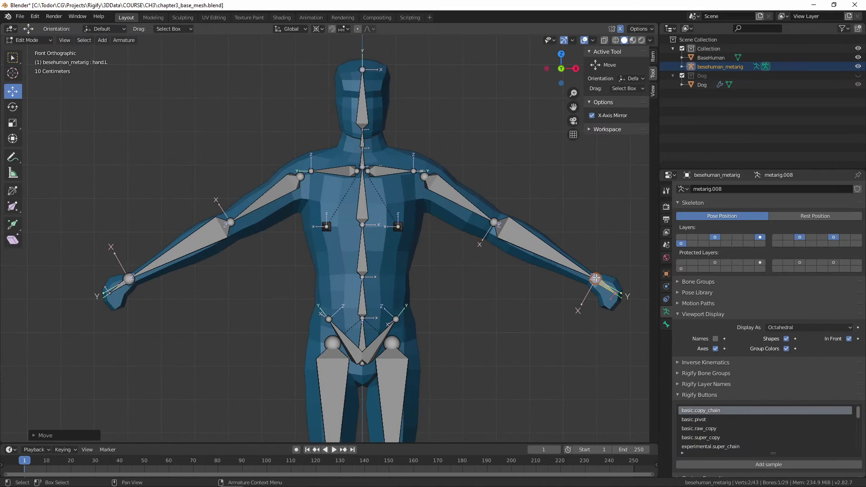
Step: Fit the metarig's left wrist joint to the human mesh and generate the Rigify control rig
drag(596, 278, 587, 277)
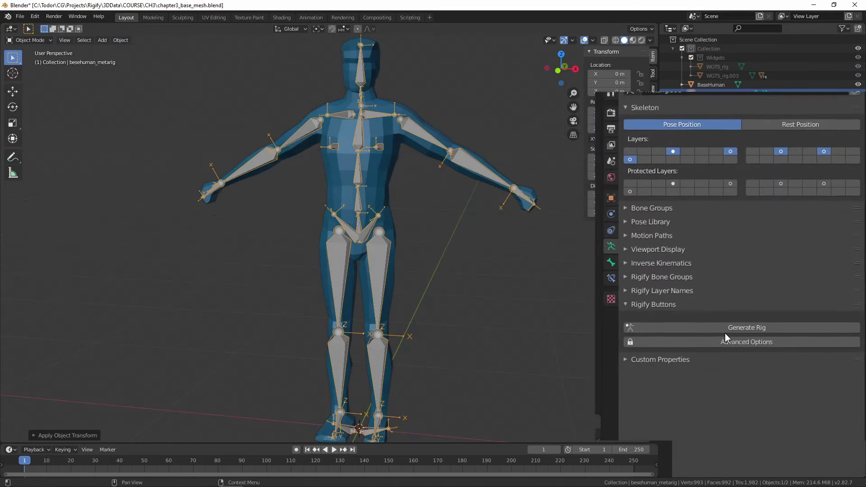
click(690, 329)
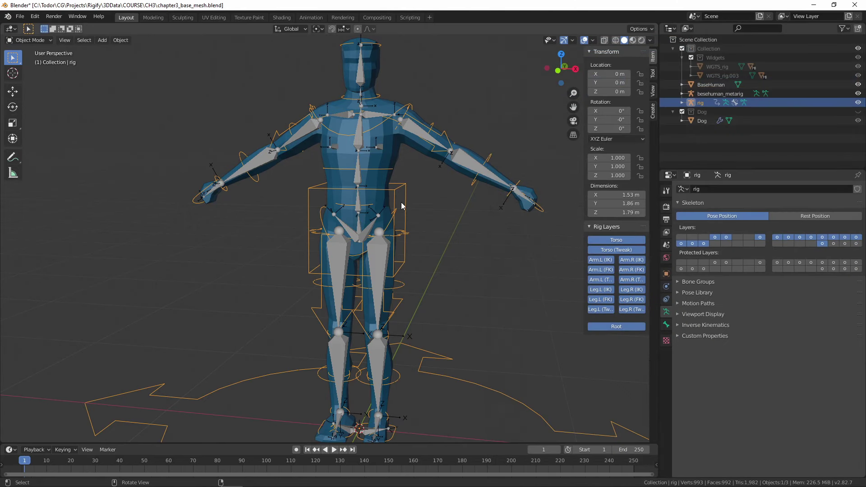
middle_drag(397, 193, 384, 143)
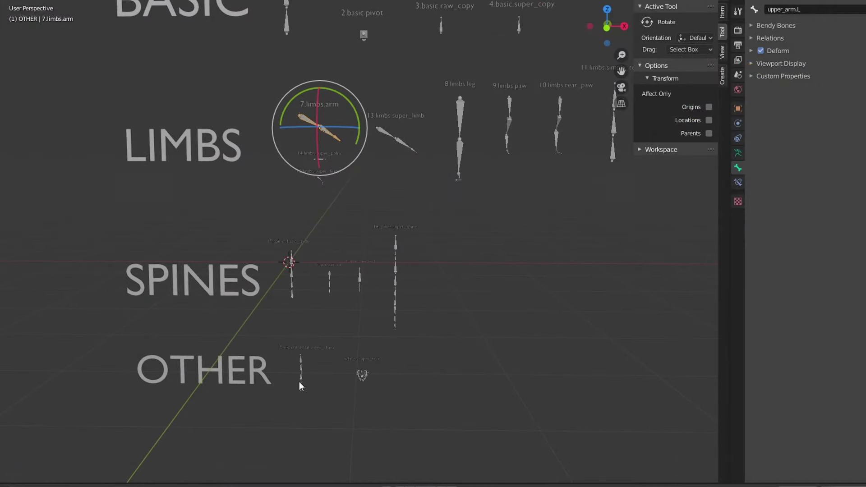
Step: Examine the labelled Rigify sample bone chains in the BASIC, LIMBS, SPINES and OTHER groups
shift+middle_drag(258, 392, 275, 426)
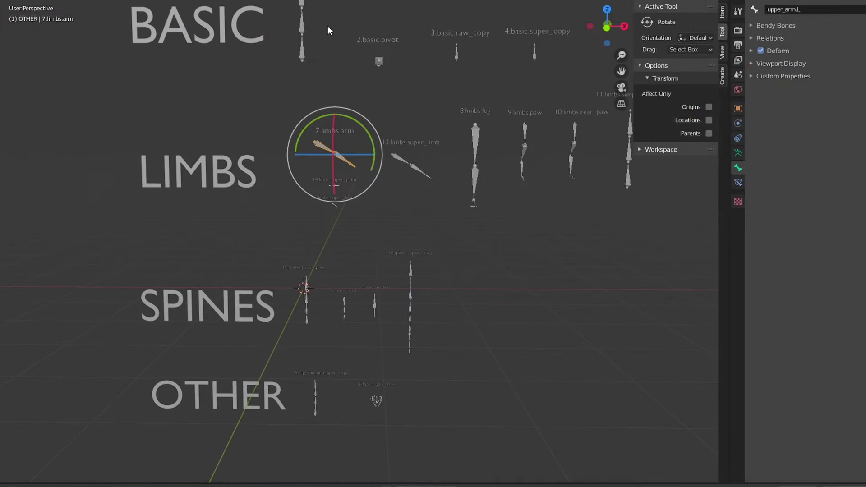
shift+middle_drag(327, 26, 340, 169)
scroll(340, 169, up, 3)
shift+middle_drag(318, 140, 353, 163)
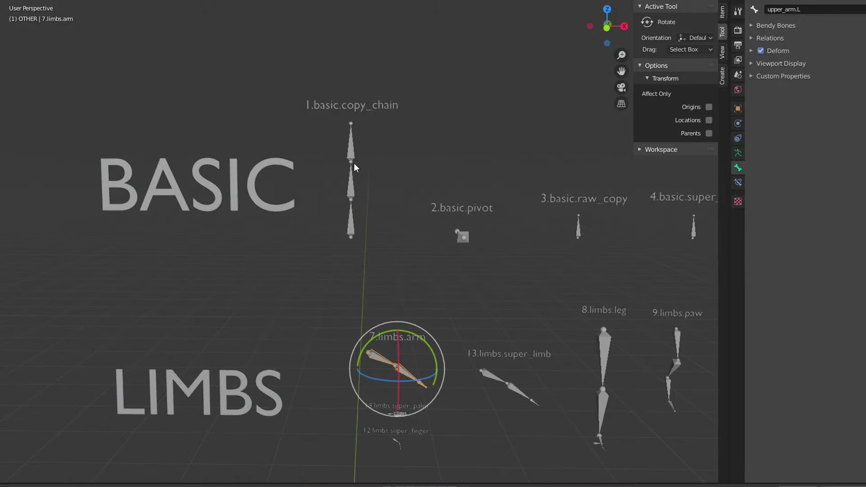
scroll(353, 163, up, 2)
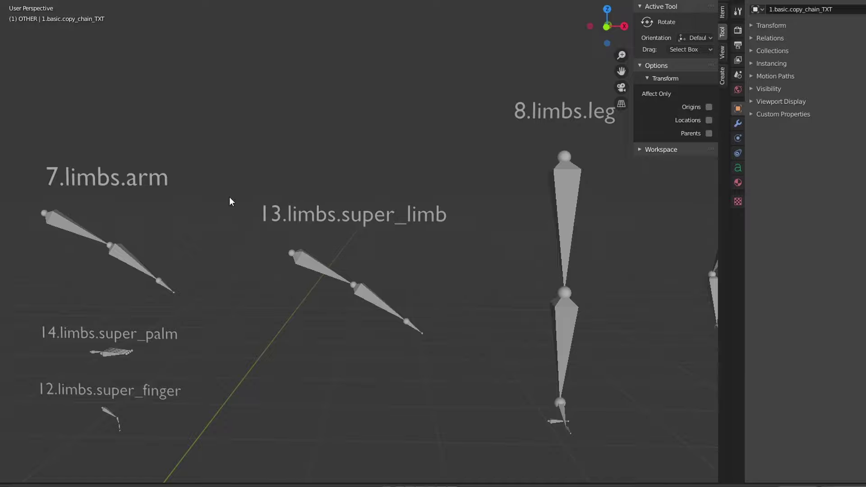
shift+middle_drag(229, 197, 115, 254)
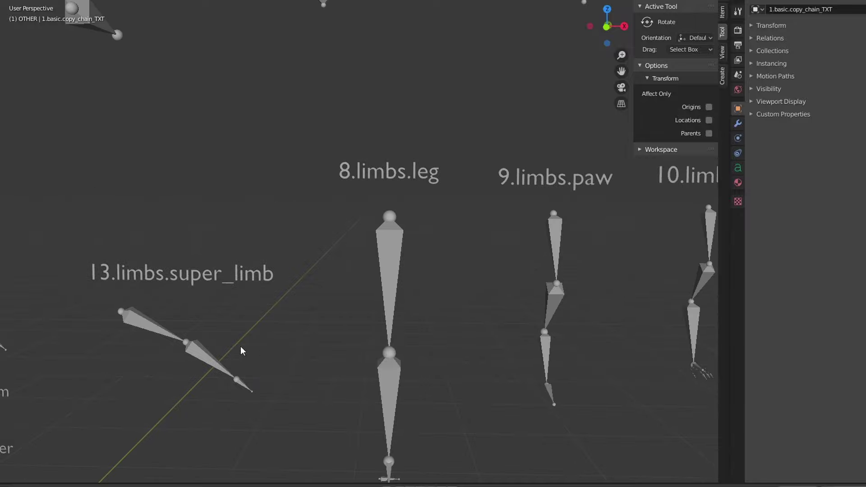
shift+middle_drag(241, 346, 222, 248)
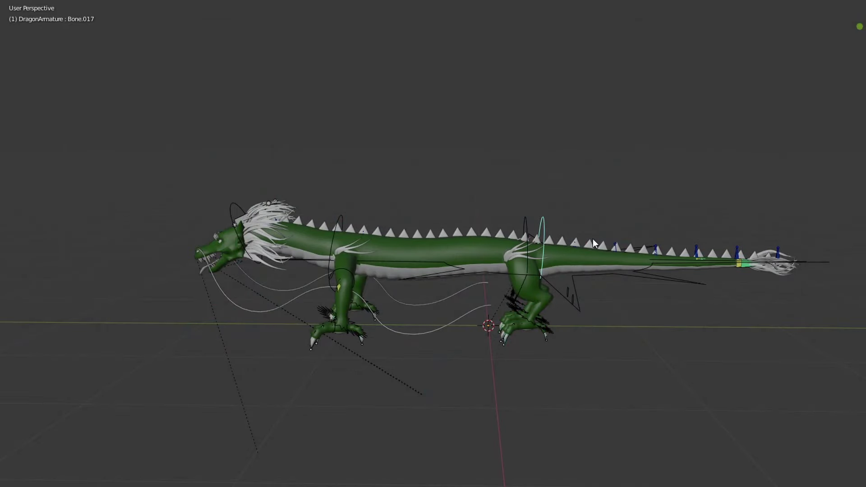
Step: Curl the dragon's tail over its back and move its left back and front legs forward
drag(593, 244, 605, 208)
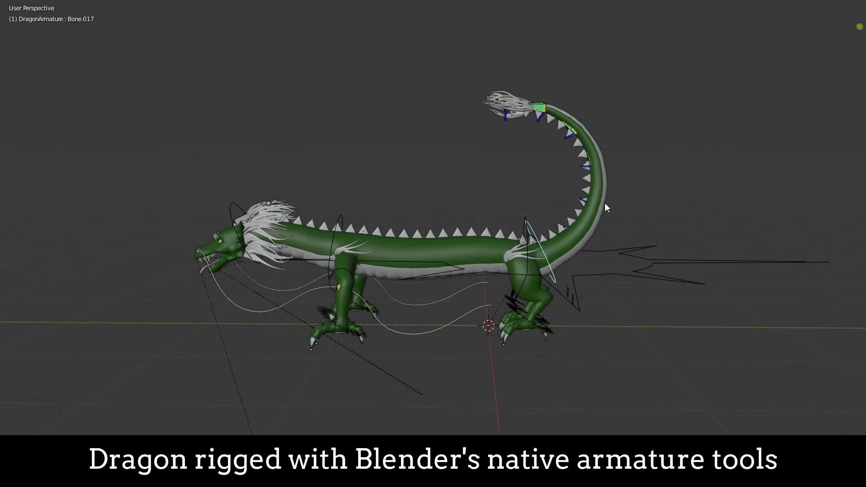
click(551, 327)
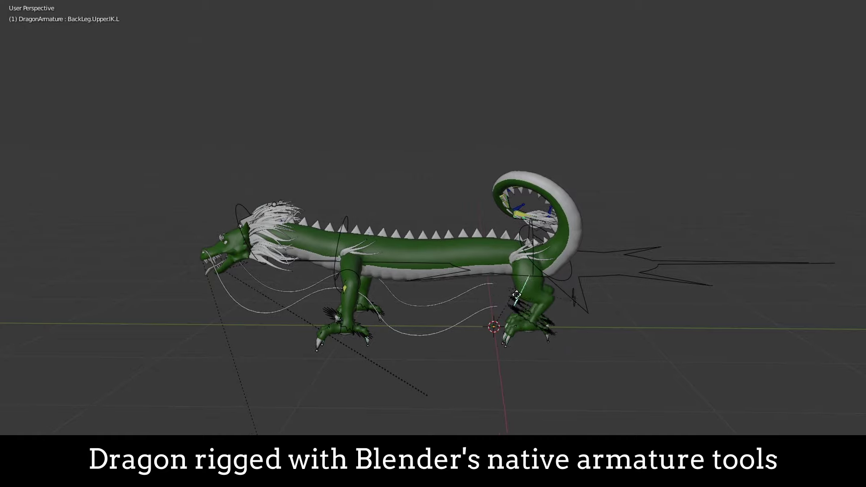
drag(517, 295, 496, 286)
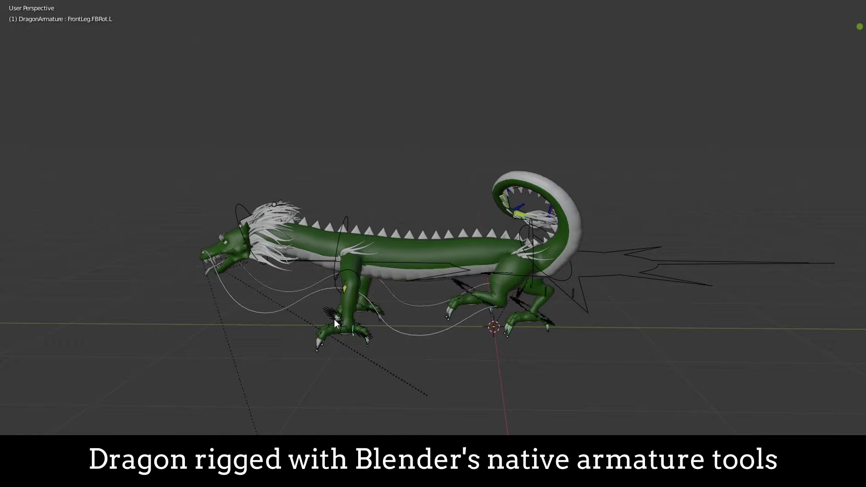
drag(333, 318, 313, 303)
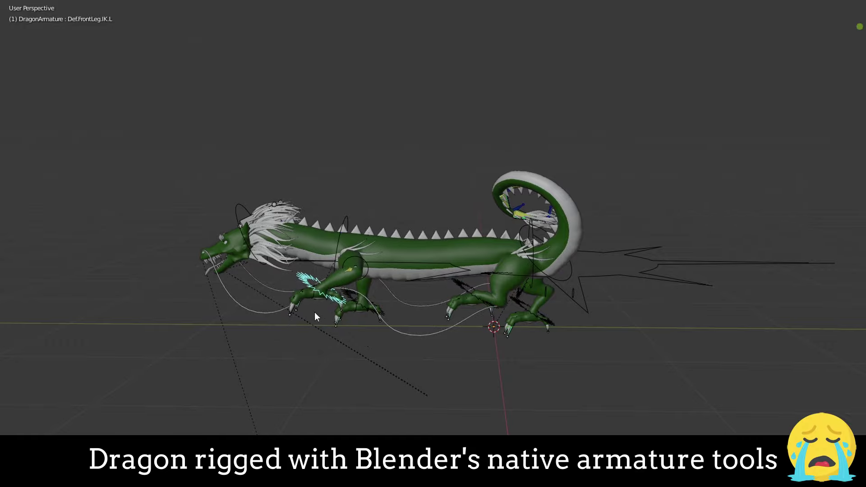
middle_drag(315, 314, 360, 315)
mouse_move(527, 253)
middle_down()
mouse_move(542, 285)
mouse_move(531, 284)
mouse_move(539, 242)
middle_up()
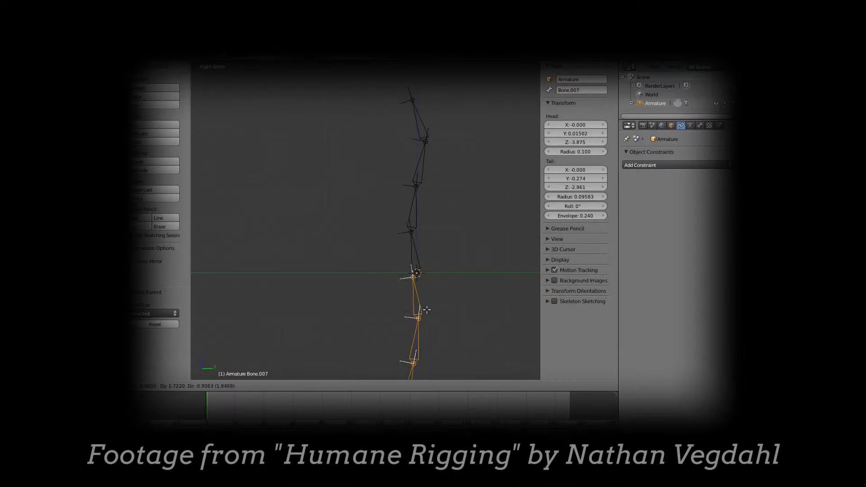
Step: Place the selected bone chain at the lower end of the upper chain and open the armature data settings
click(380, 255)
scroll(391, 228, down, 2)
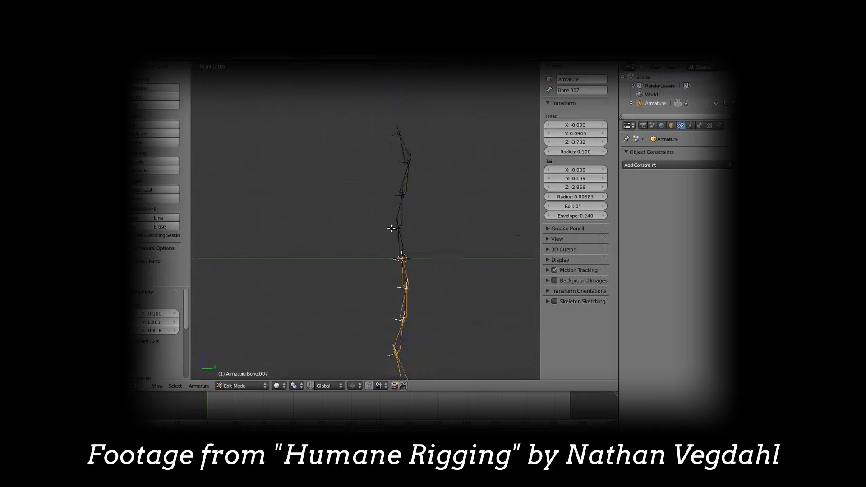
click(690, 126)
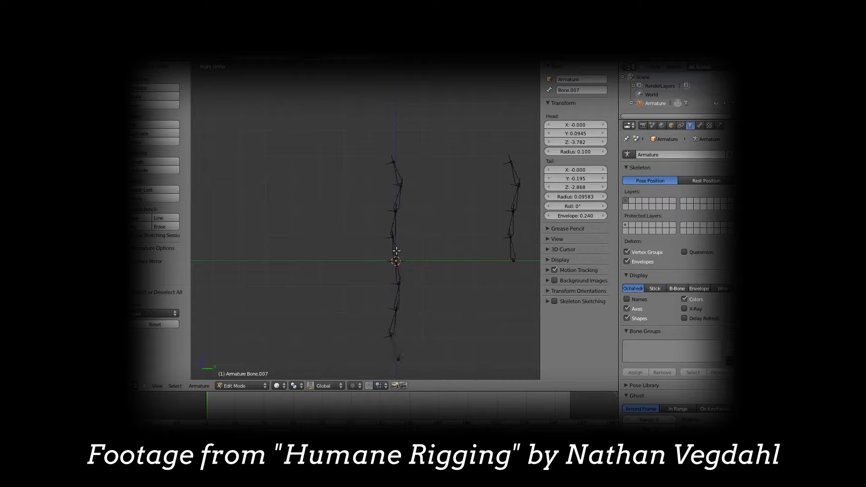
Step: In Pose Mode, add a Copy Rotation constraint to the main chain's top bone, targeting the side chain's top bone
key(bracketright)
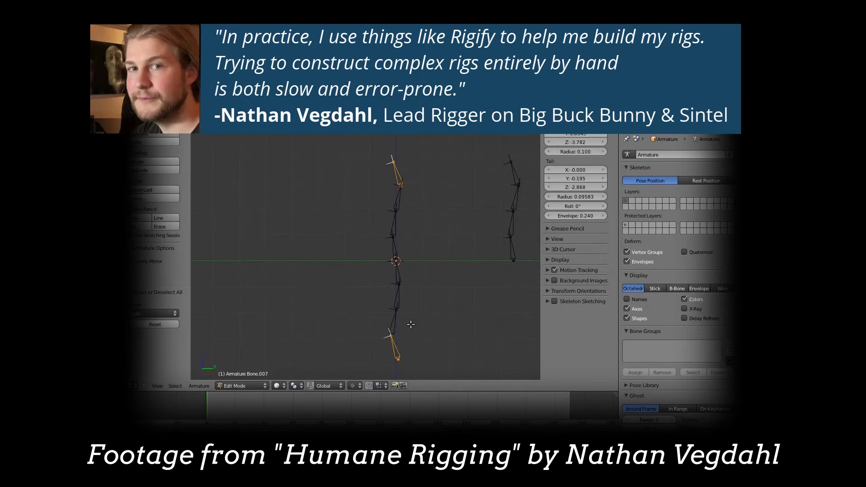
key(ctrl+Tab)
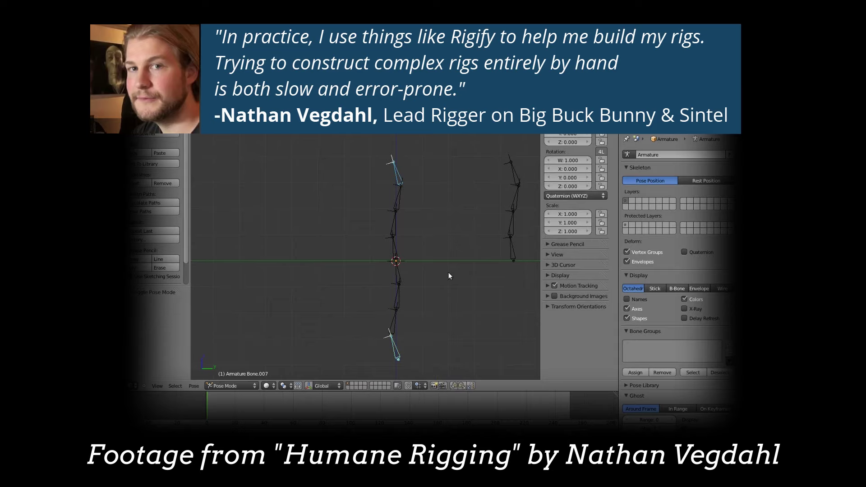
right_click(515, 174)
key(shift+ctrl+c)
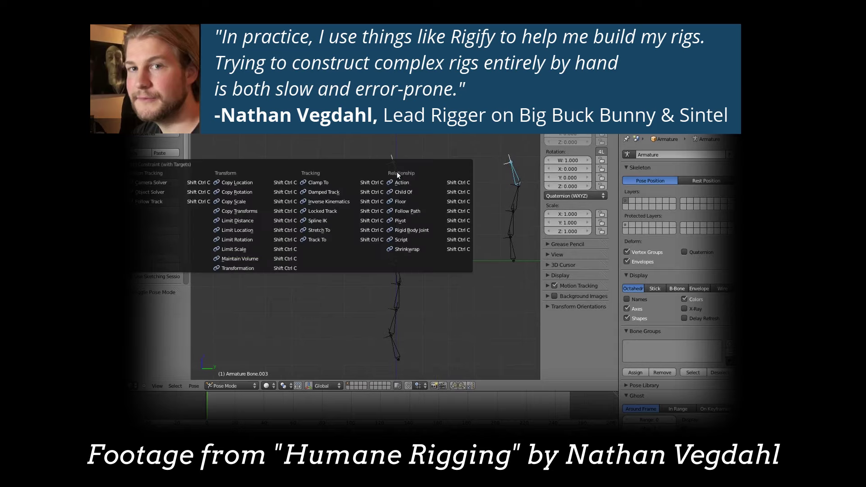
click(278, 193)
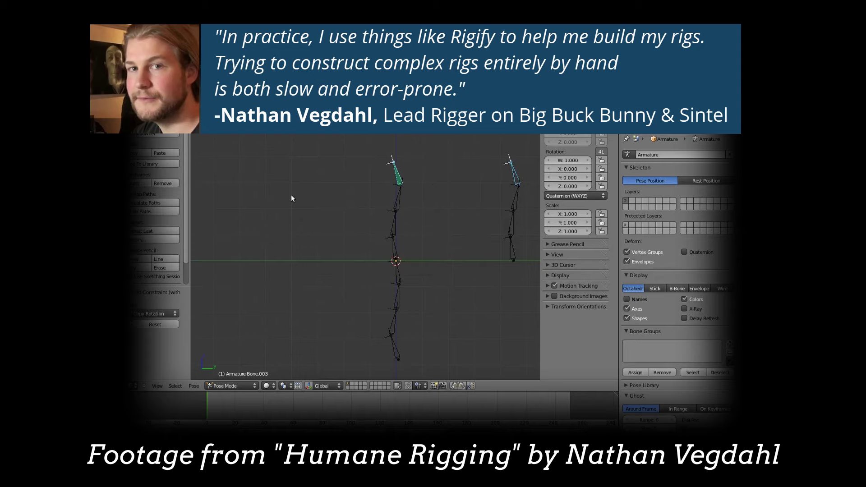
key(shift+ctrl+c)
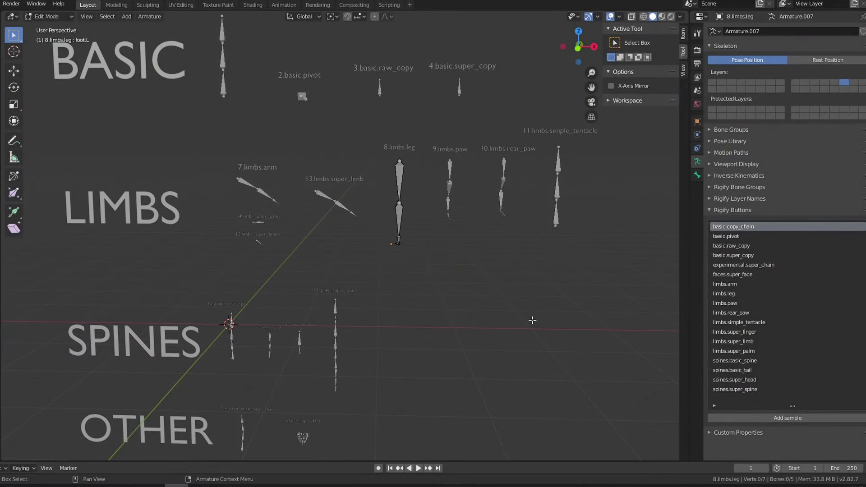
Step: Examine the Rigify type options of the thigh bone in the 8.limbs.leg sample in Pose Mode
shift+scroll(532, 320, up, 2)
key(Tab)
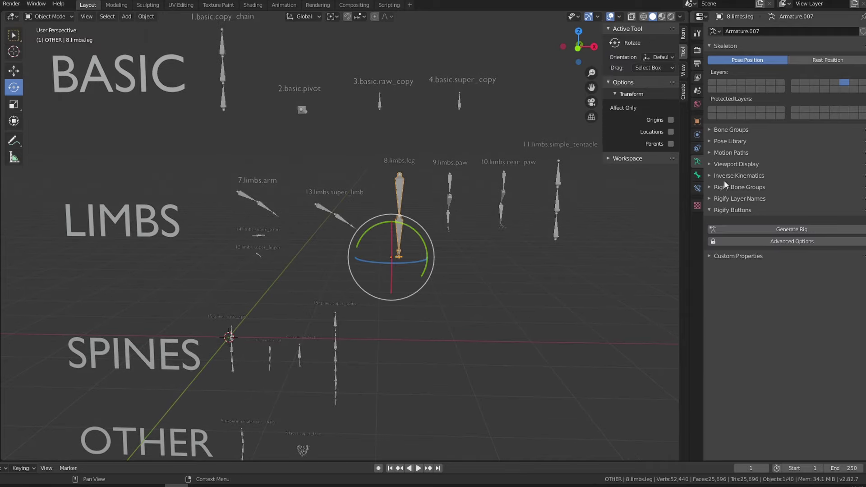
click(697, 175)
key(ctrl+Tab)
click(405, 197)
shift+scroll(575, 321, up, 2)
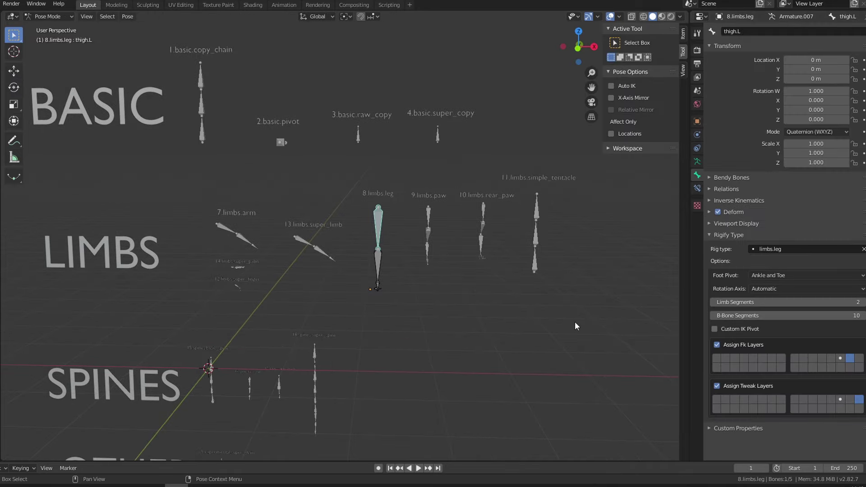
ctrl+scroll(541, 305, up, 2)
ctrl+scroll(514, 236, down, 2)
scroll(421, 251, up, 4)
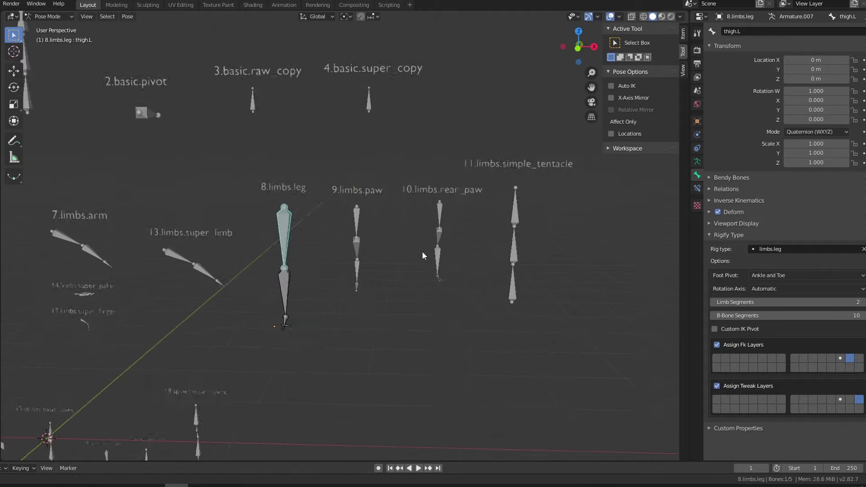
scroll(372, 340, down, 3)
shift+scroll(342, 324, down, 4)
scroll(271, 169, up, 3)
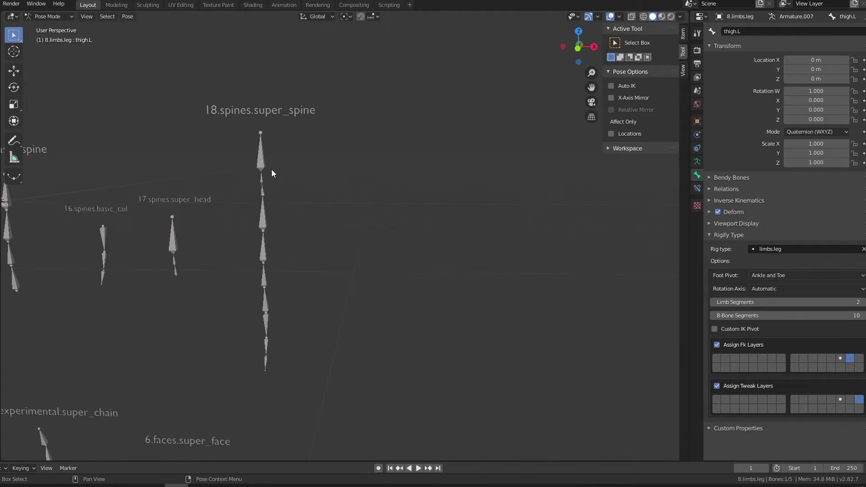
ctrl+scroll(330, 112, up, 2)
scroll(332, 209, up, 2)
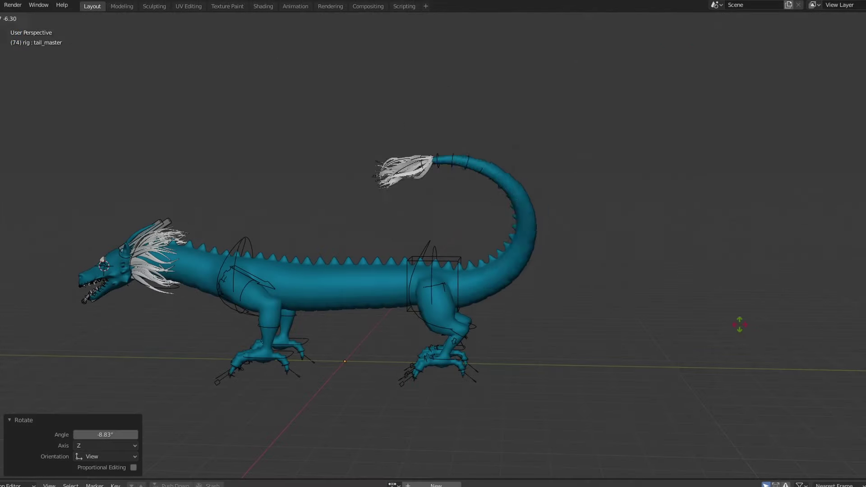
Step: Rotate the dragon's tail so it trails behind the body, and lower the torso control along the global Z axis
click(737, 302)
ctrl+scroll(508, 383, up, 2)
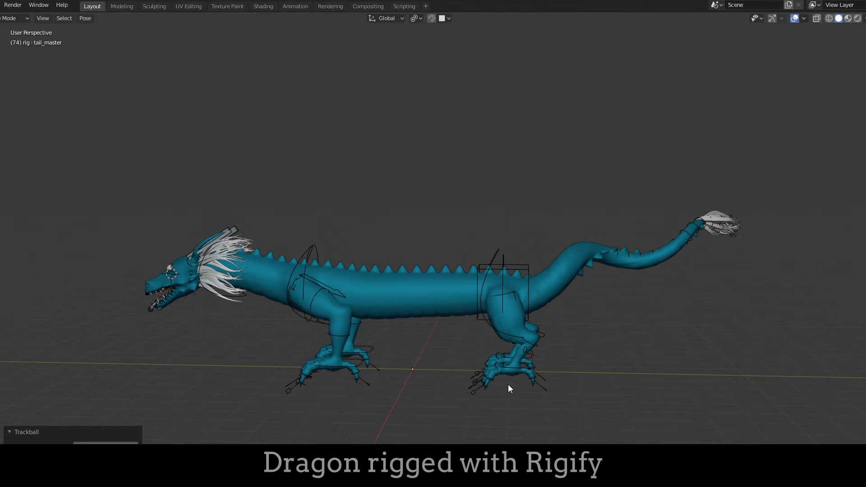
scroll(553, 307, up, 2)
click(568, 283)
key(g)
key(z)
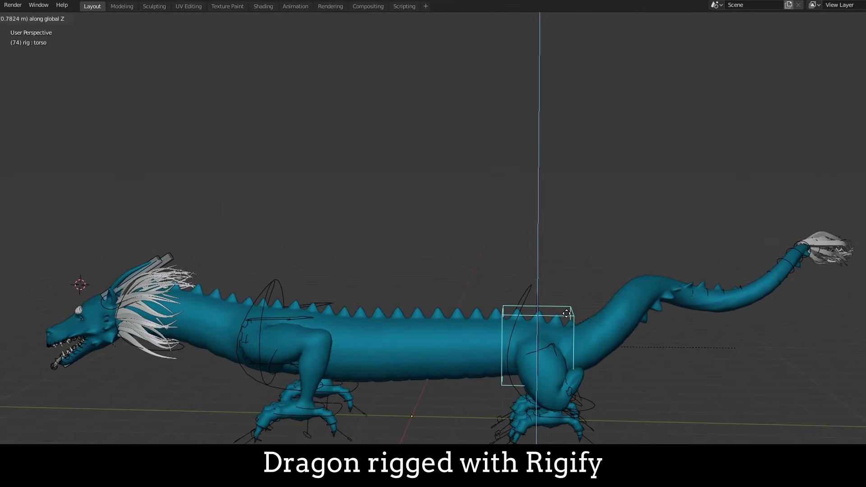
click(567, 317)
Step: Reposition the dragon's chest control and rotate it to raise the front of the body
click(256, 311)
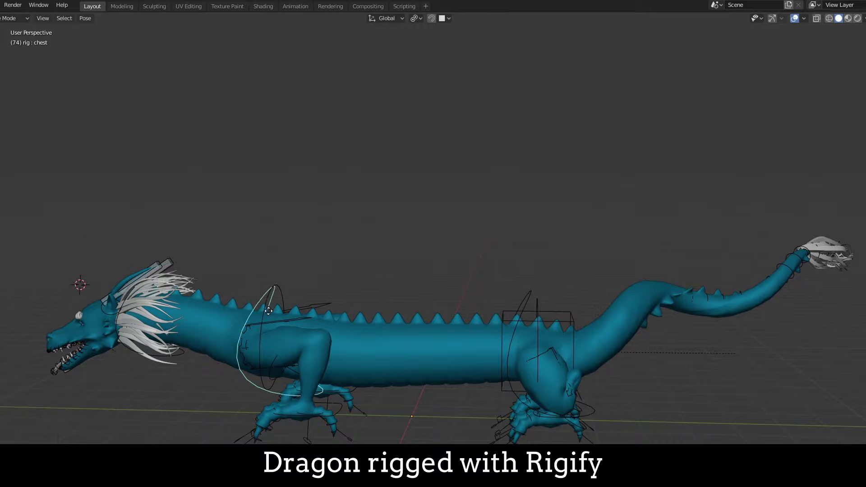
key(g)
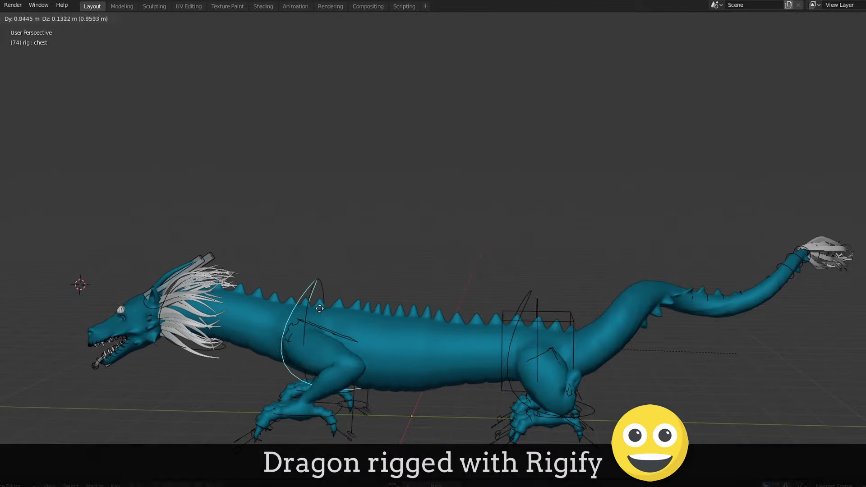
click(321, 307)
key(r)
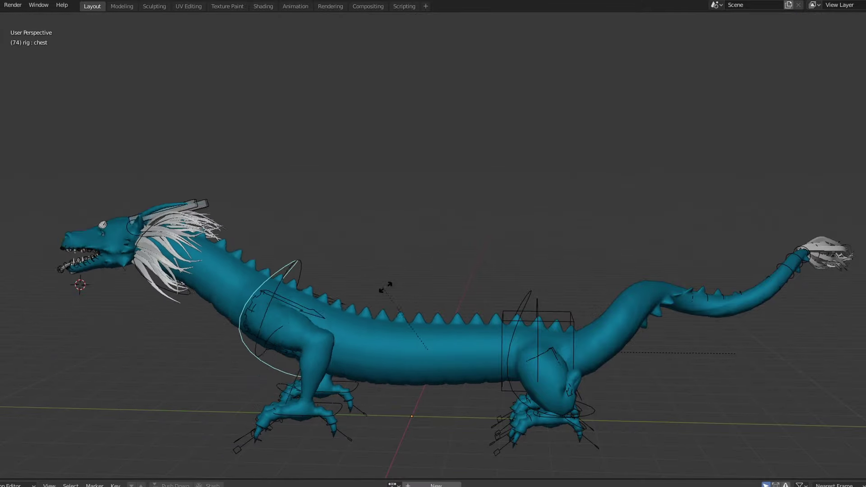
click(408, 320)
Step: Rotate the chest.001 control at the dragon's neck by -40.8° in the view to reangle the neck
click(192, 200)
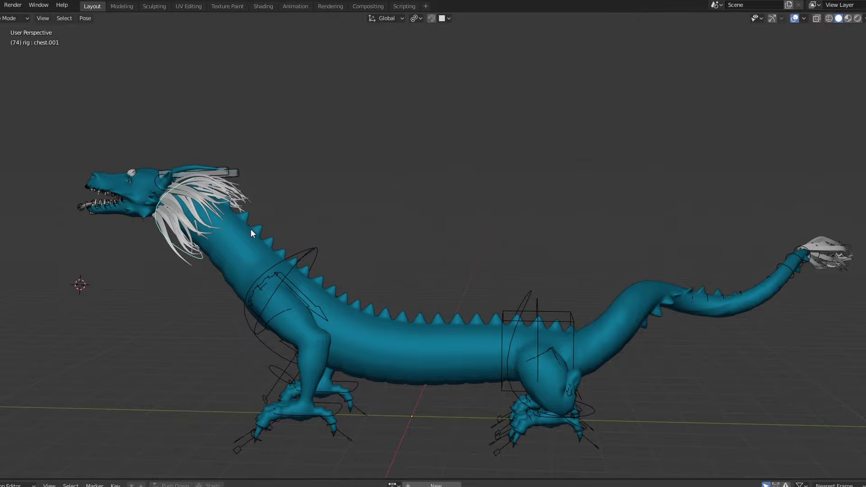
key(r)
click(85, 264)
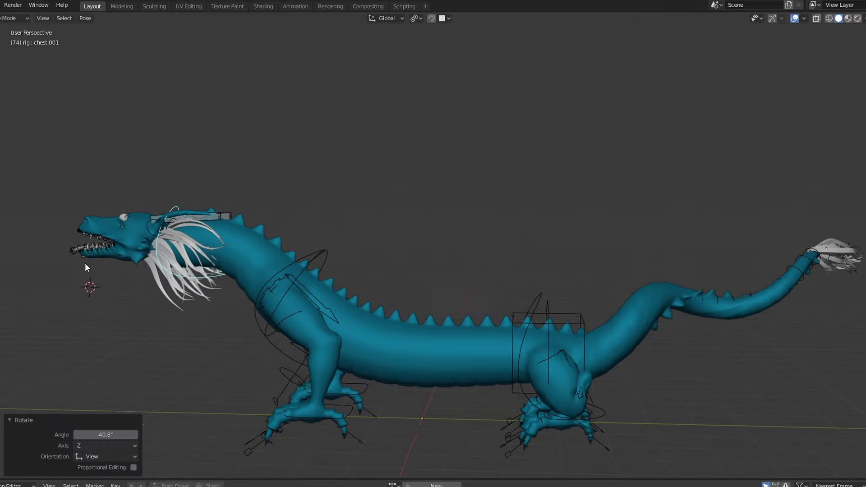
scroll(239, 285, up, 2)
shift+middle_drag(238, 285, 568, 276)
scroll(551, 293, up, 2)
scroll(451, 289, down, 3)
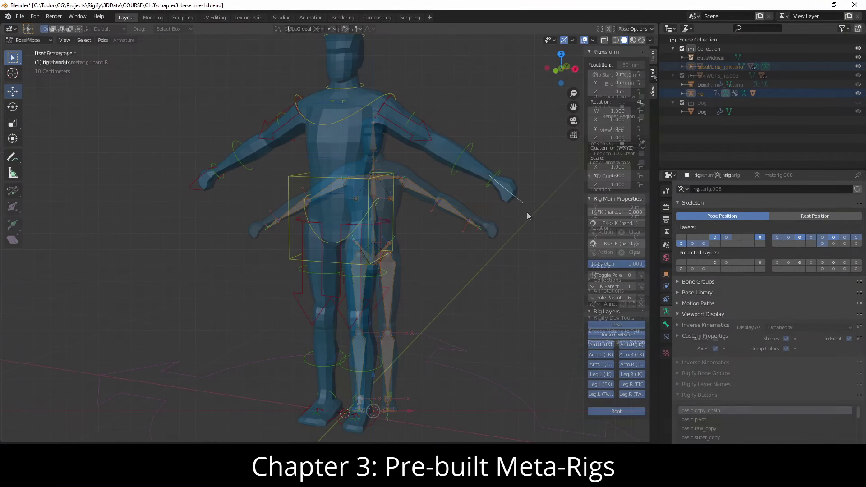
Step: Examine the posed human rig and the dog rig with their control shapes from different angles
middle_drag(526, 216, 505, 217)
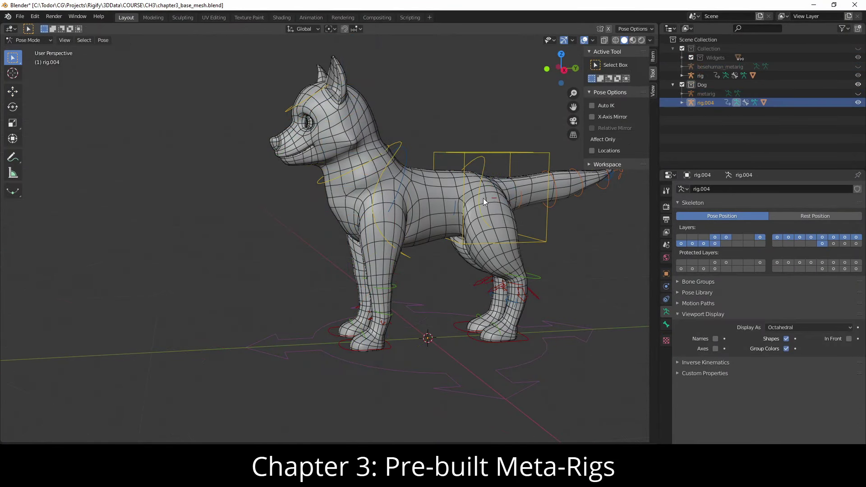
middle_drag(483, 198, 456, 156)
click(489, 150)
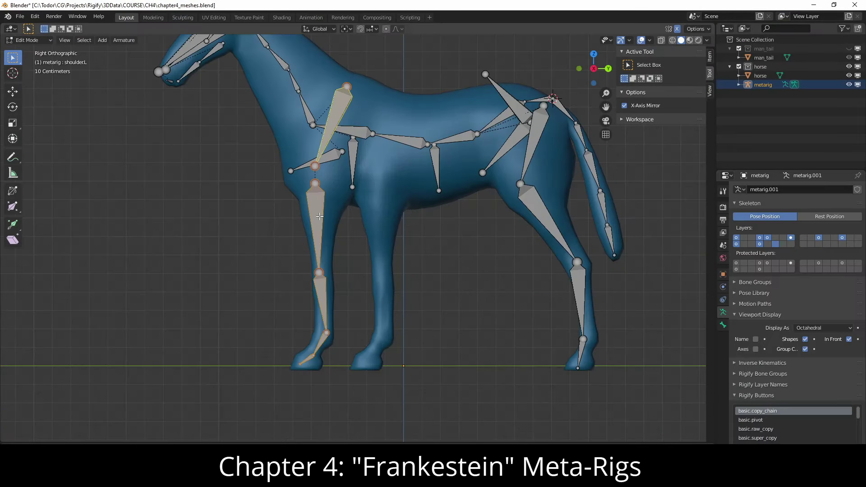
Step: Move the horse metarig's selected shoulder and front leg bones along the global Y axis
key(g)
key(y)
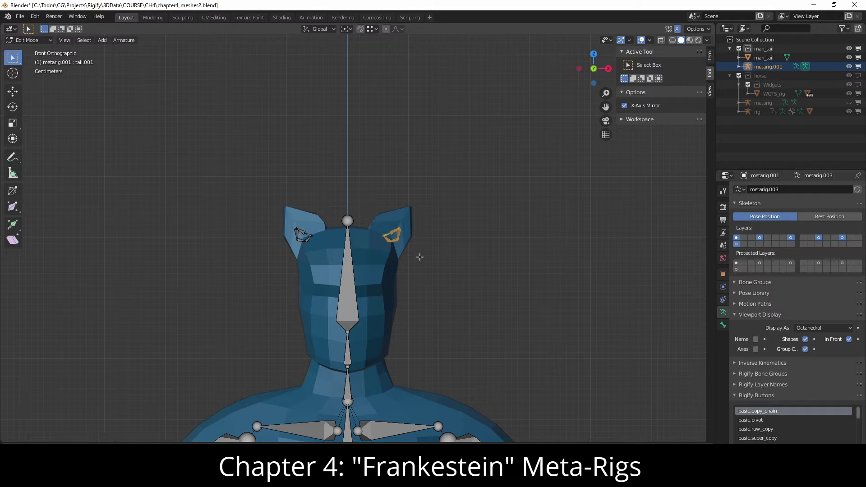
Step: Enlarge the copied ear bones on the cat-eared figure, place them over the ears, and shift them along global Y
key(g)
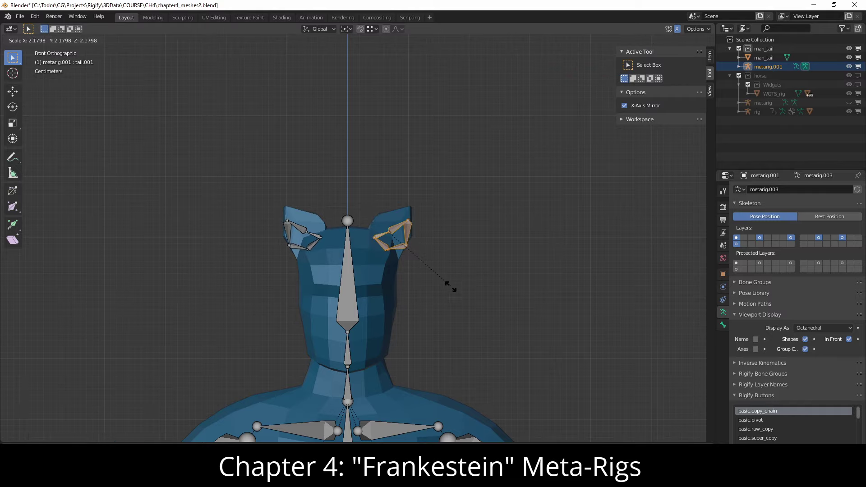
click(493, 290)
middle_drag(493, 290, 518, 289)
key(g)
key(y)
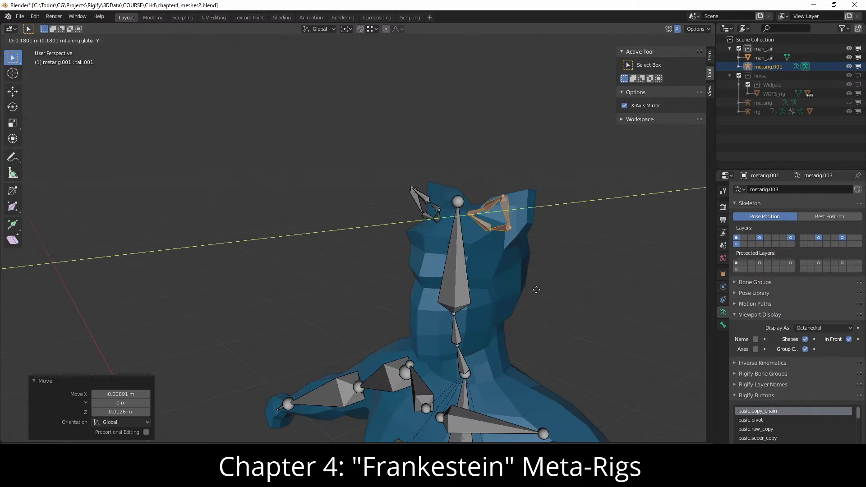
click(559, 282)
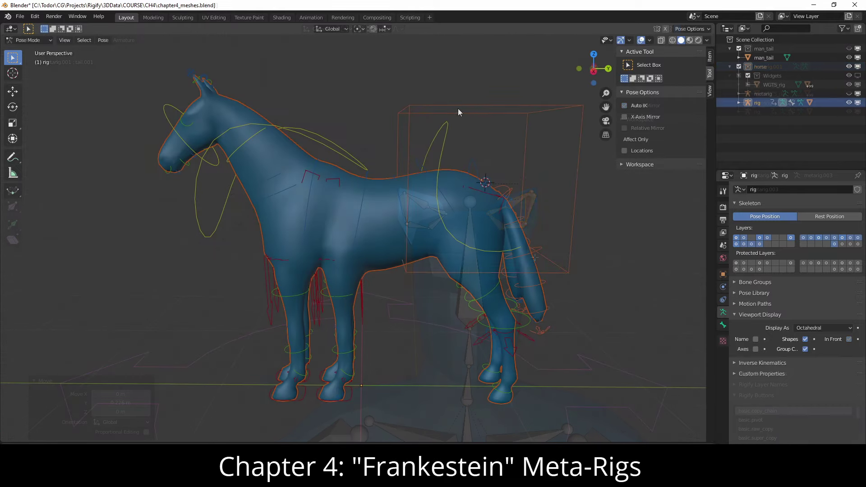
Step: Move the selected control of the generated horse rig in Pose Mode
key(g)
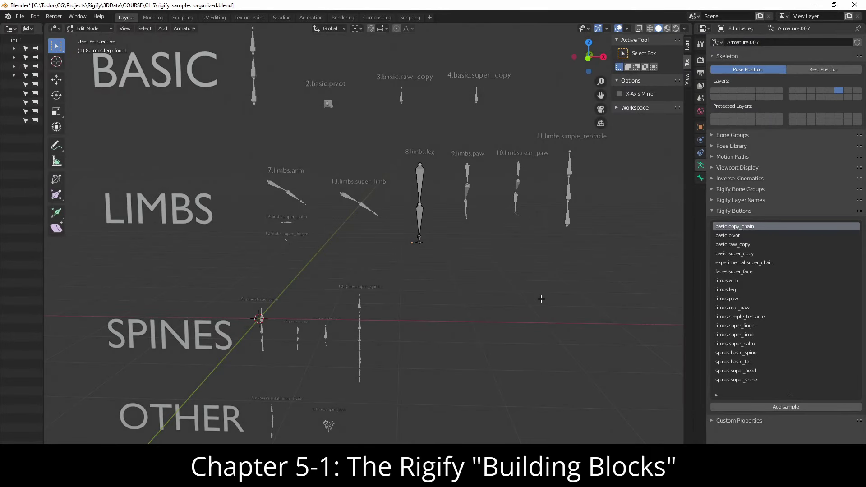
Step: Switch the 8.limbs.leg sample to Pose Mode and show the Rigify type settings of its thigh.L bone
shift+middle_drag(541, 299, 541, 316)
click(576, 322)
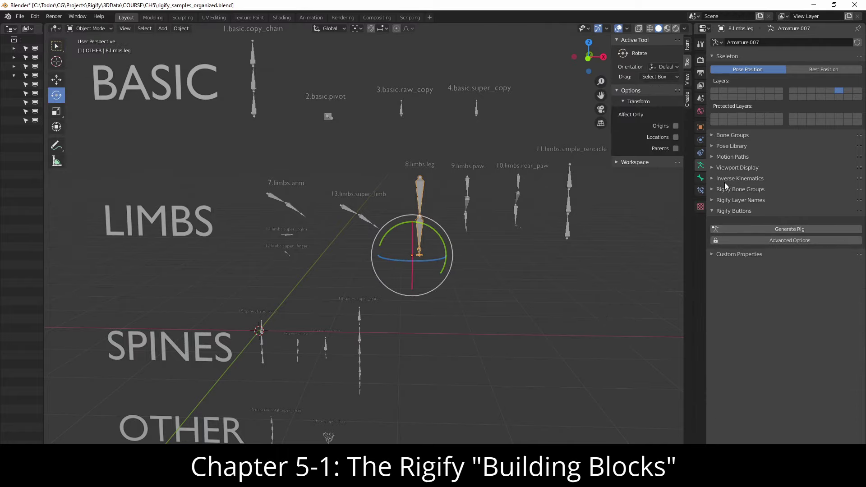
click(700, 178)
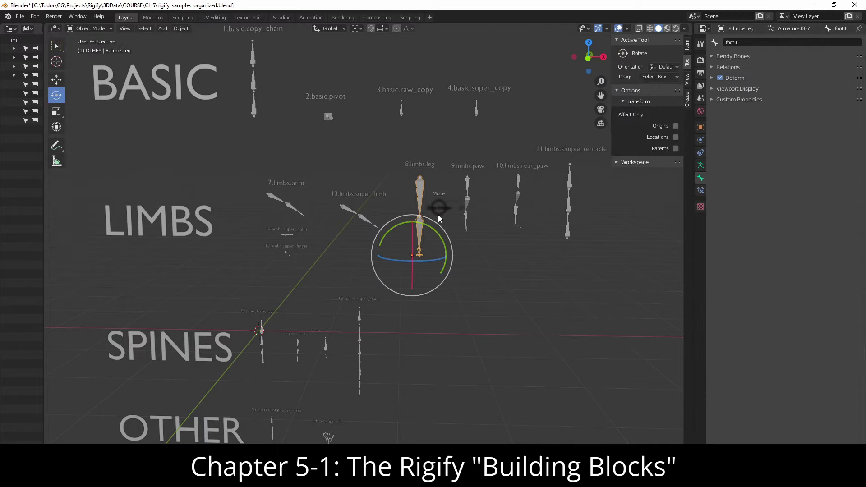
click(437, 219)
click(423, 193)
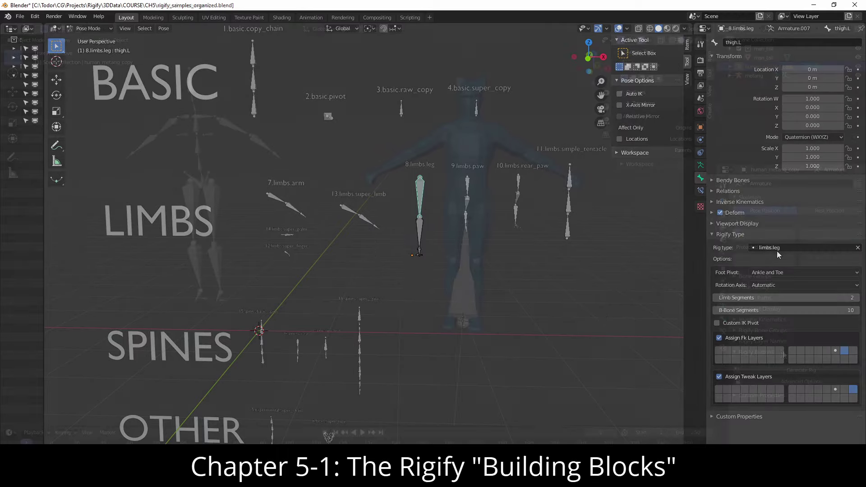
Step: Set the human_metarig_copy armature to display in front of the mesh
click(762, 308)
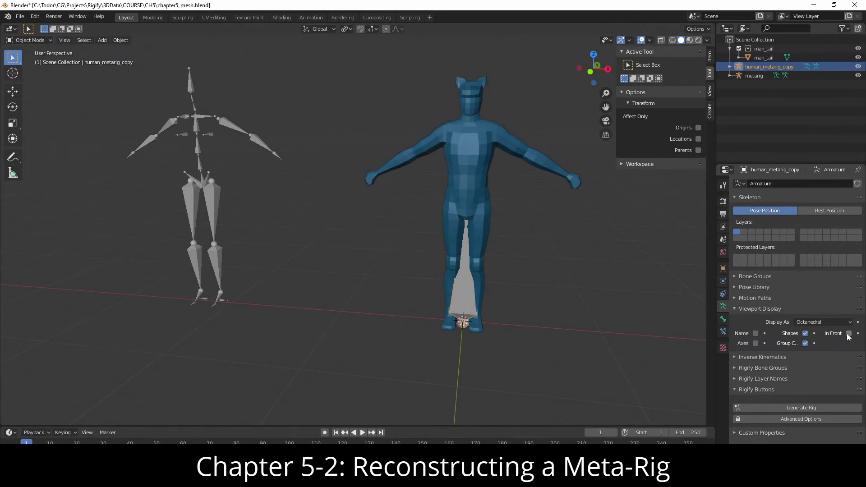
click(848, 334)
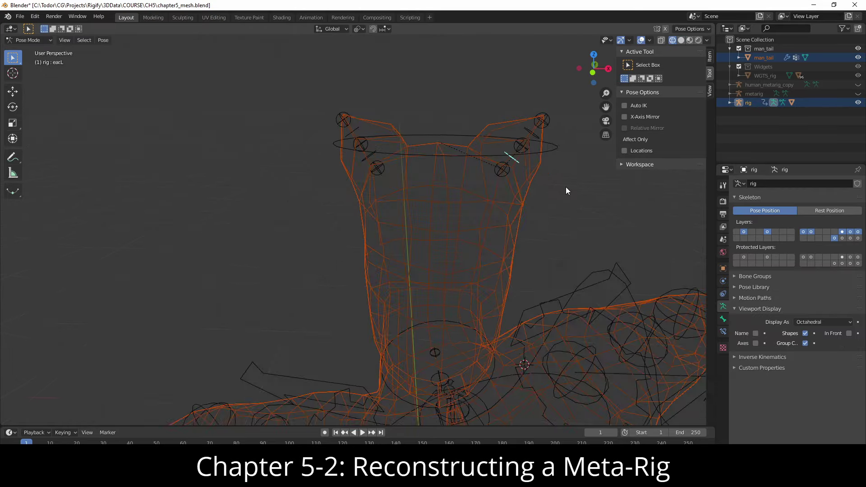
Step: Rotate the ear.L control on the figure's generated rig
click(518, 152)
key(r)
click(543, 163)
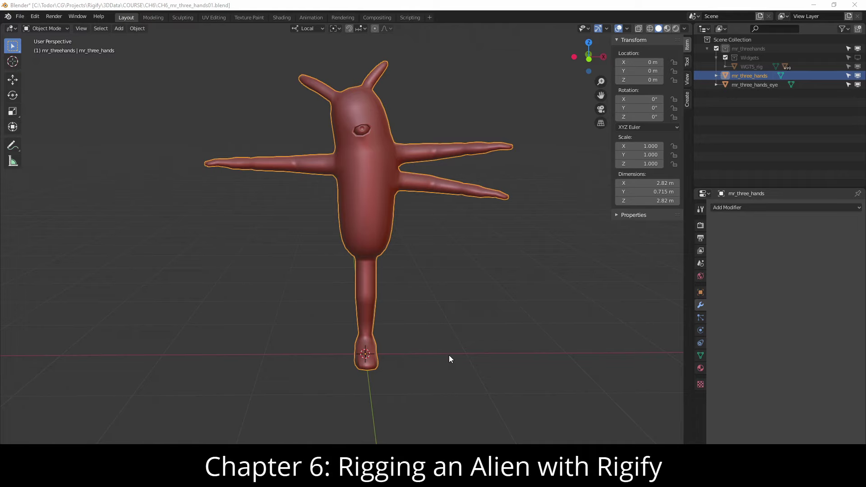
Step: Position the spine bone chain inside the alien's torso and adjust the tip of its top bone
middle_drag(450, 354, 401, 353)
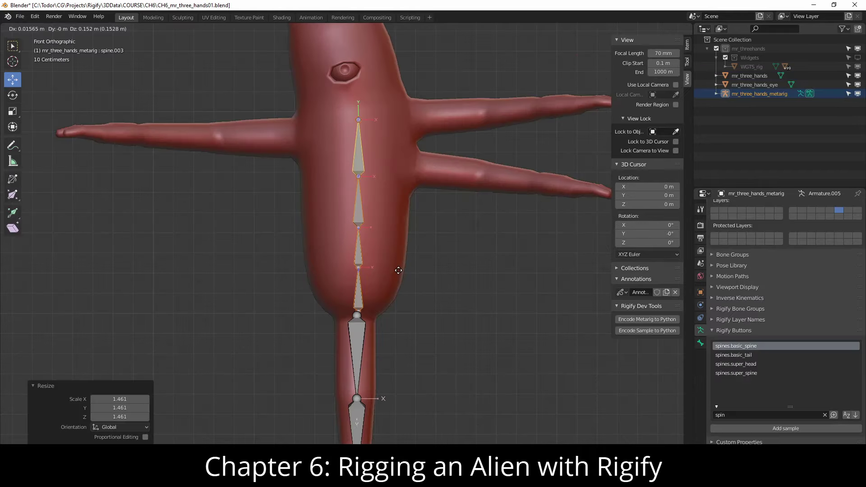
key(g)
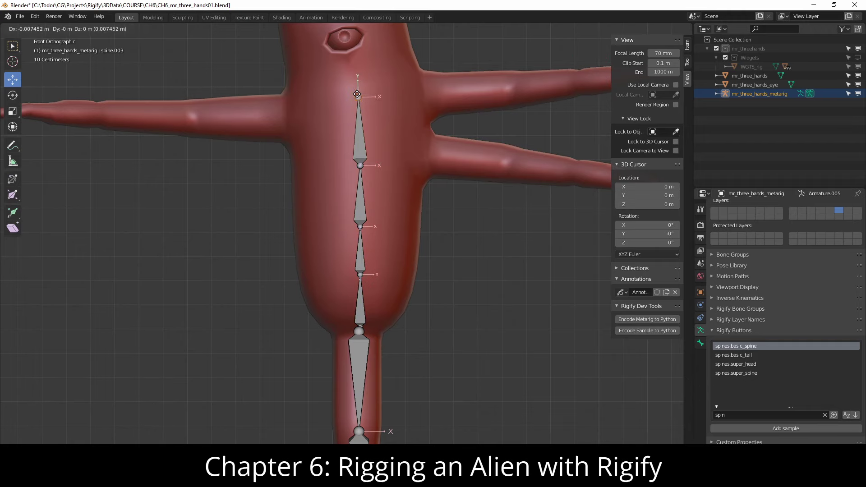
click(357, 94)
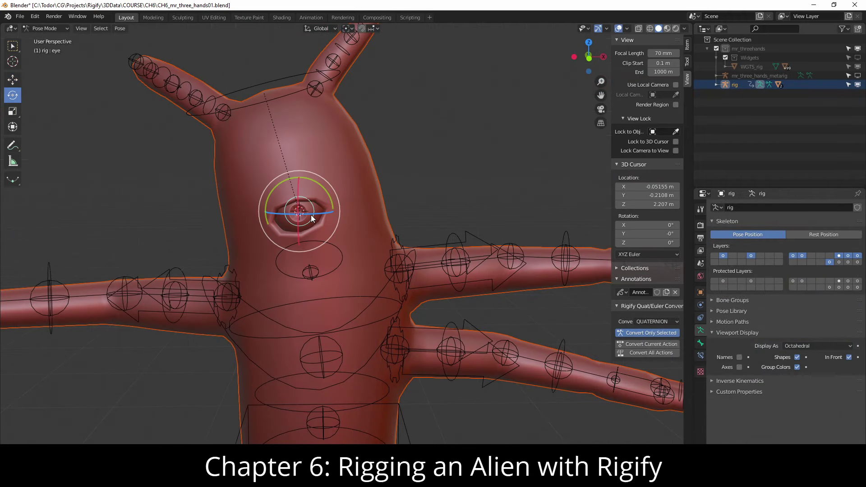
Step: Rotate the eye control and the hips control of the generated alien rig
key(r)
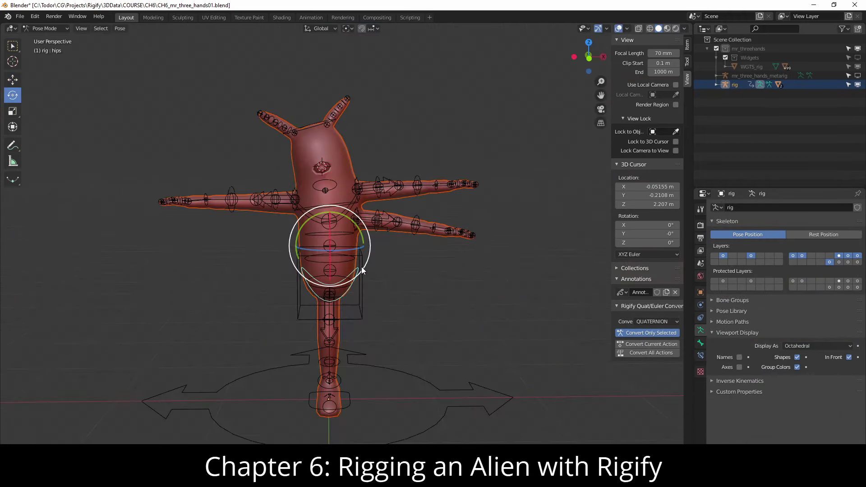
click(358, 271)
middle_drag(358, 270, 386, 223)
key(r)
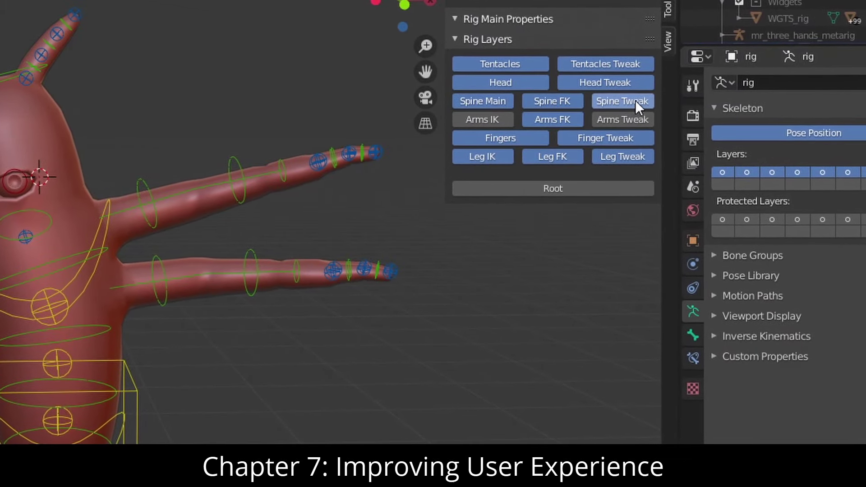
Step: Hide the Spine Tweak and Finger Tweak layers of the alien rig
click(626, 103)
click(627, 139)
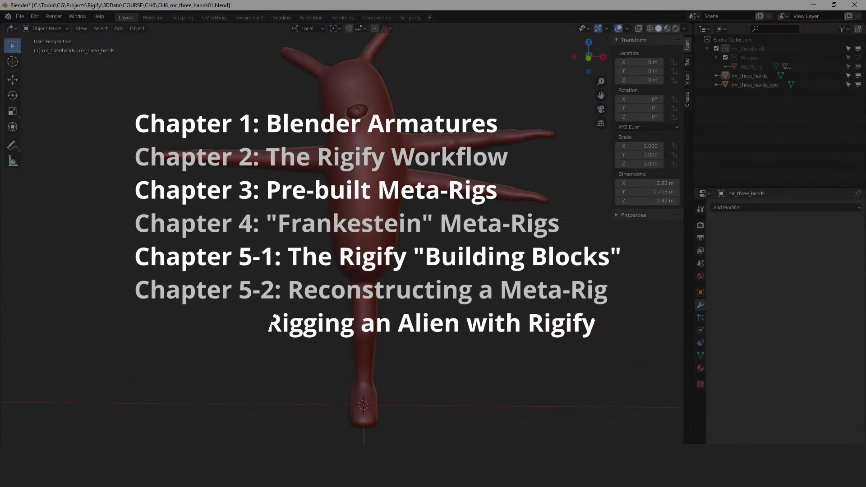
Step: Annotate the mr_three_hands model with a vertical line along the torso and an outline around the head
drag(364, 275, 363, 131)
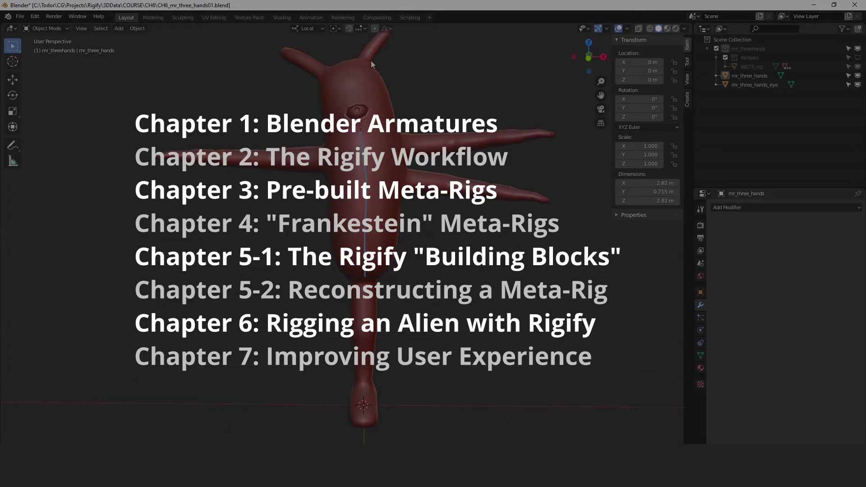
mouse_move(341, 61)
mouse_down()
mouse_move(387, 134)
mouse_move(395, 79)
mouse_move(356, 58)
mouse_up()
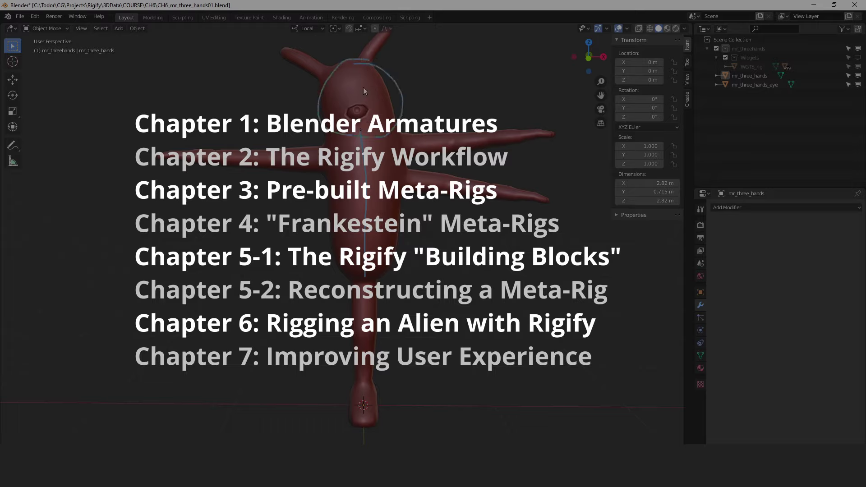